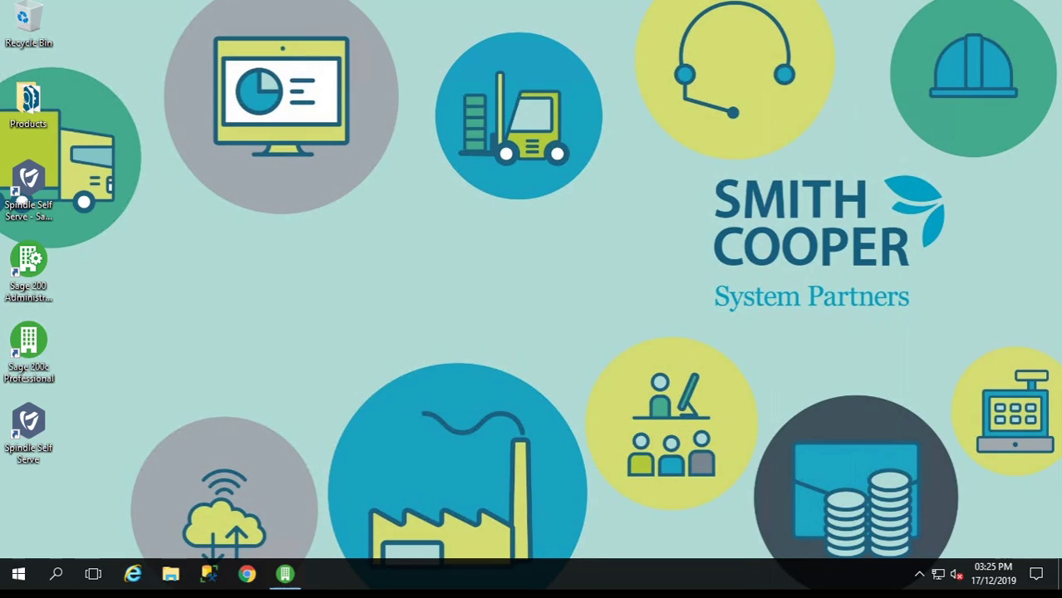
Switch to Sage 200 and open the Cash Book's Bank Account List.
click(283, 576)
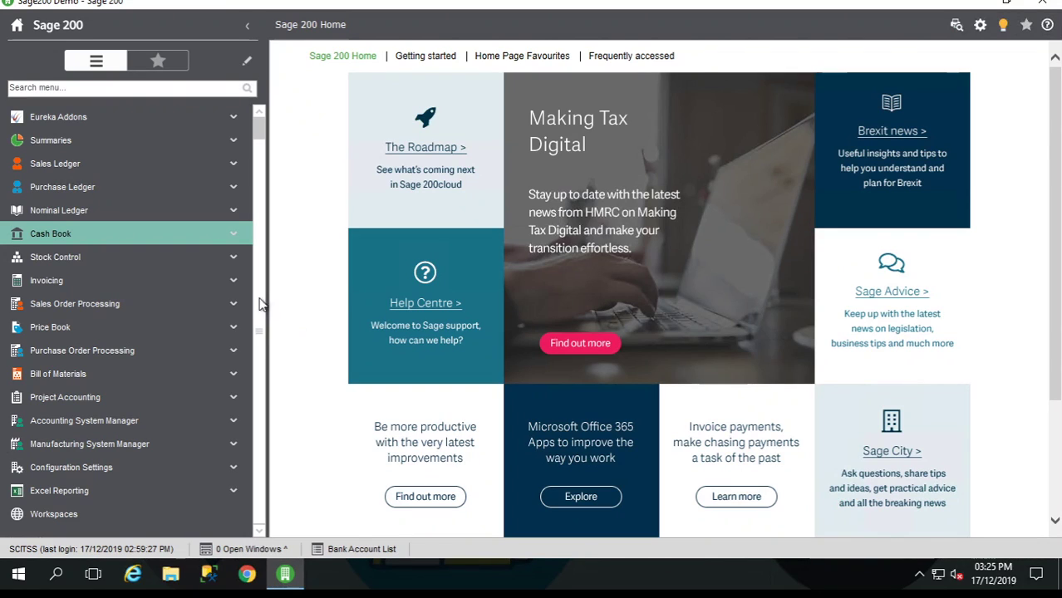
click(72, 234)
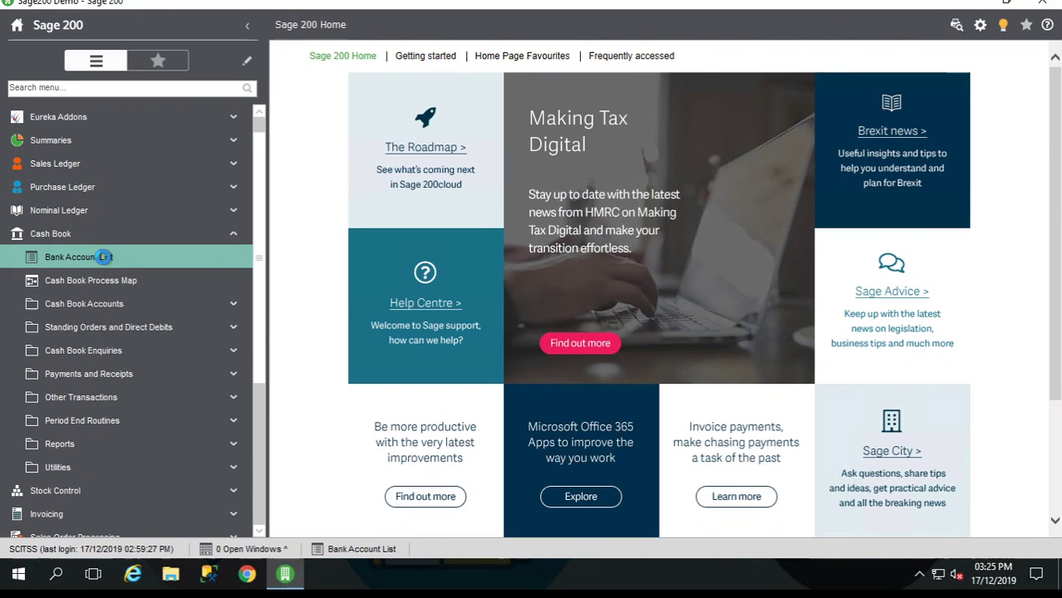
click(104, 258)
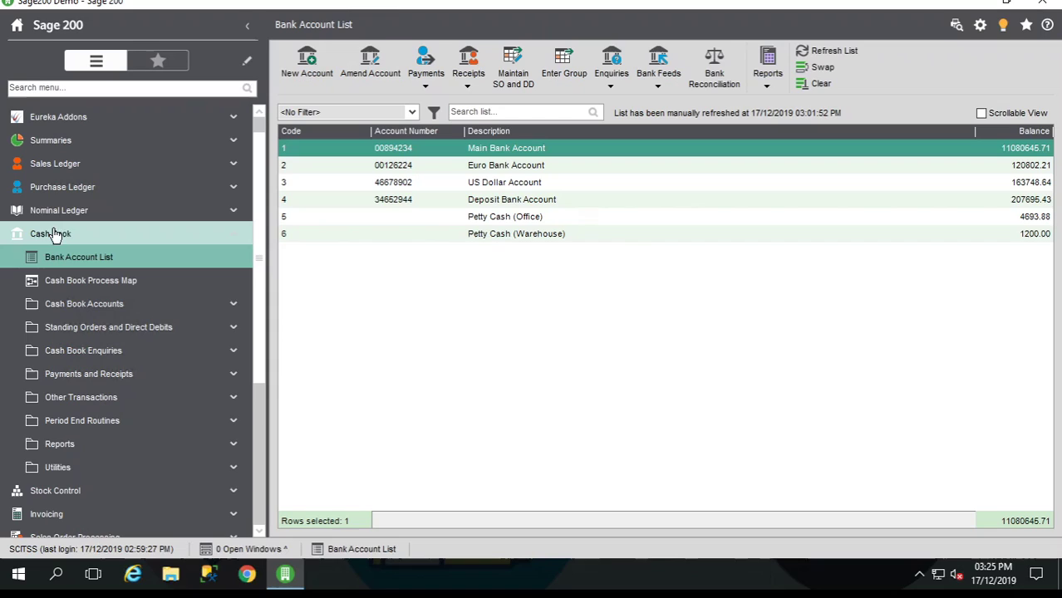
Open Bank Reconciliation from the Cash Book's period end routines.
click(93, 420)
click(98, 467)
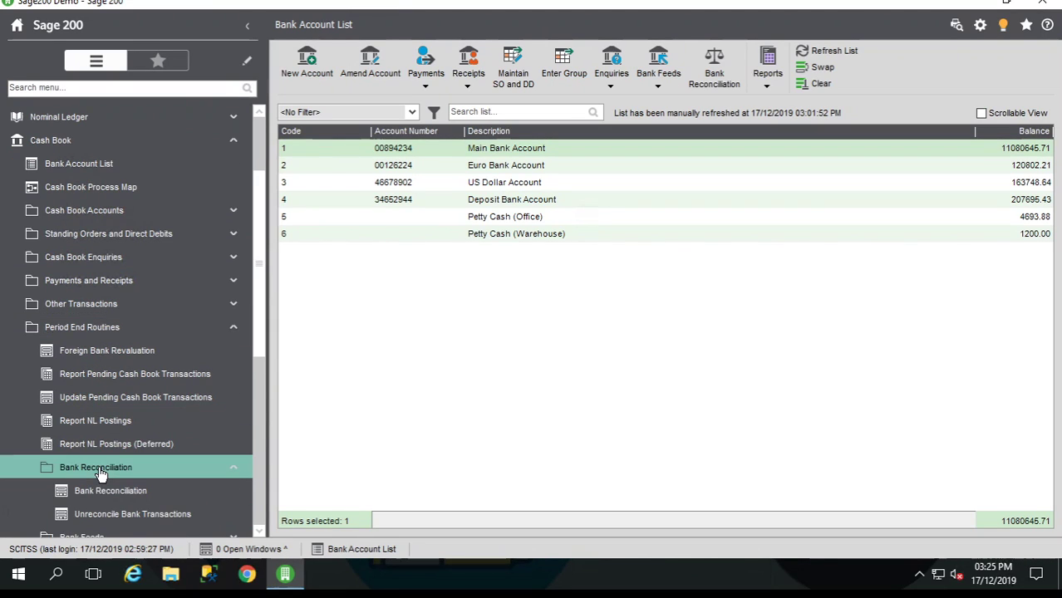
click(102, 487)
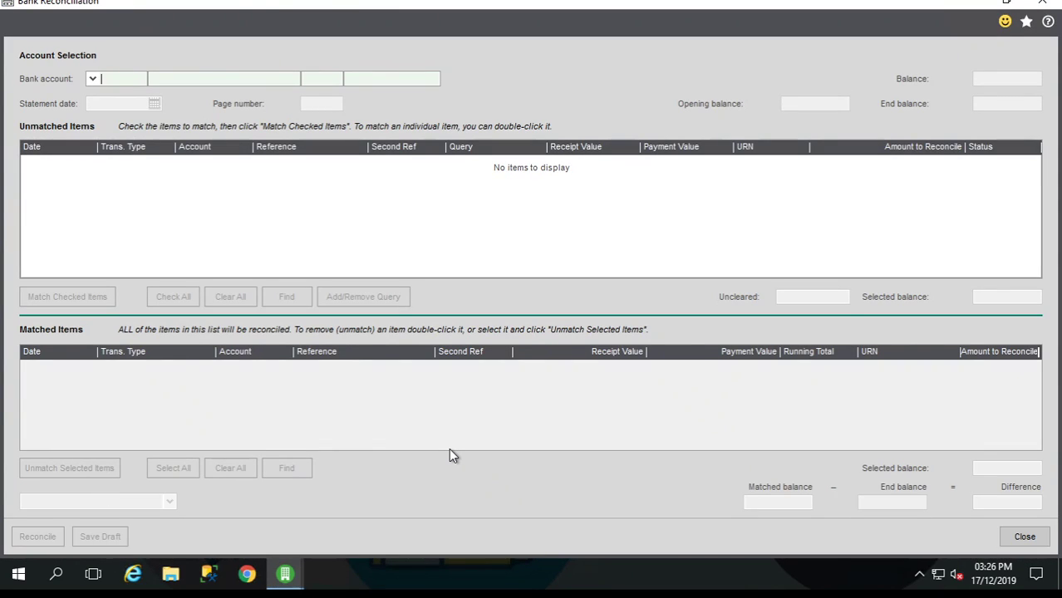
Choose the Main Bank Account for reconciliation and set the statement's end balance to 11826948.39.
click(94, 79)
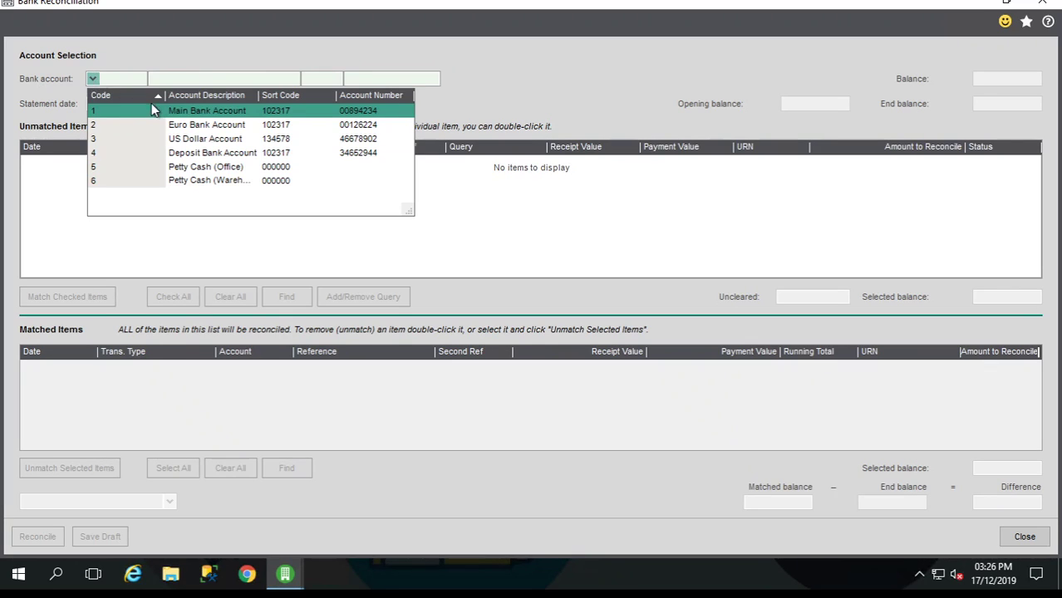
click(198, 110)
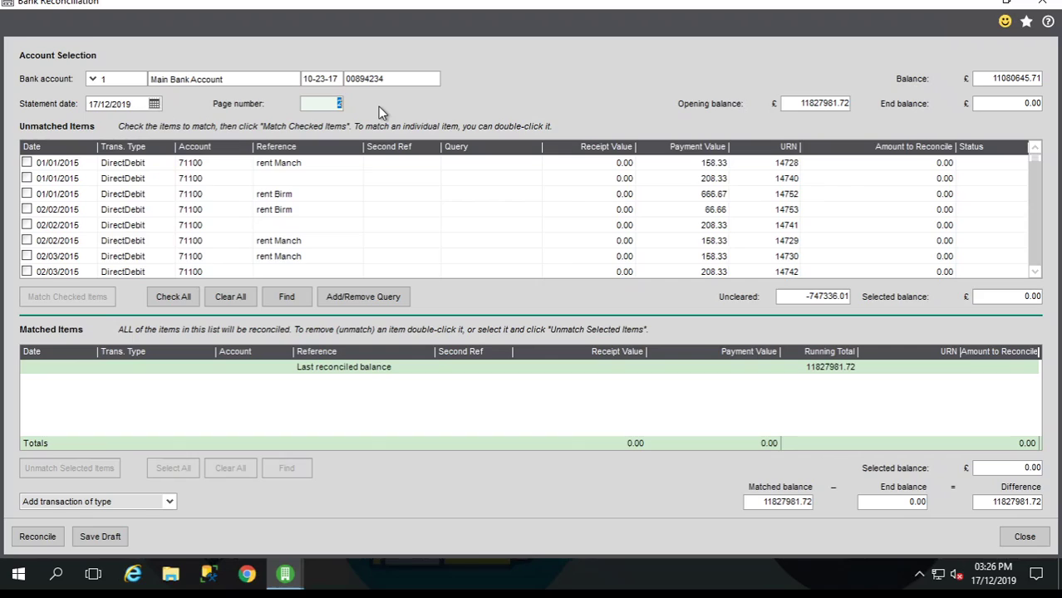
click(1020, 103)
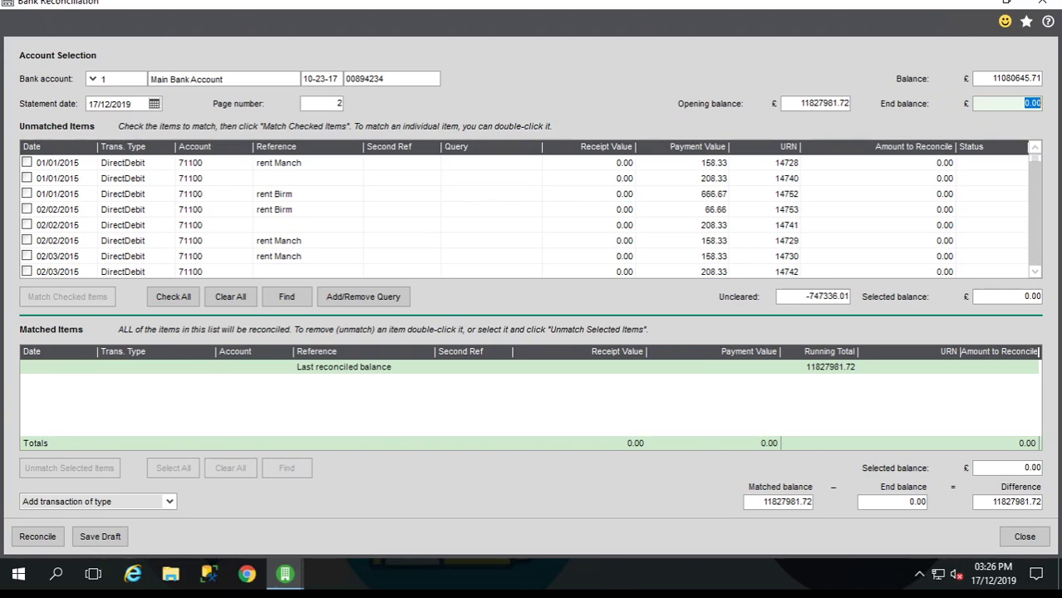
text(11826948.39)
click(26, 163)
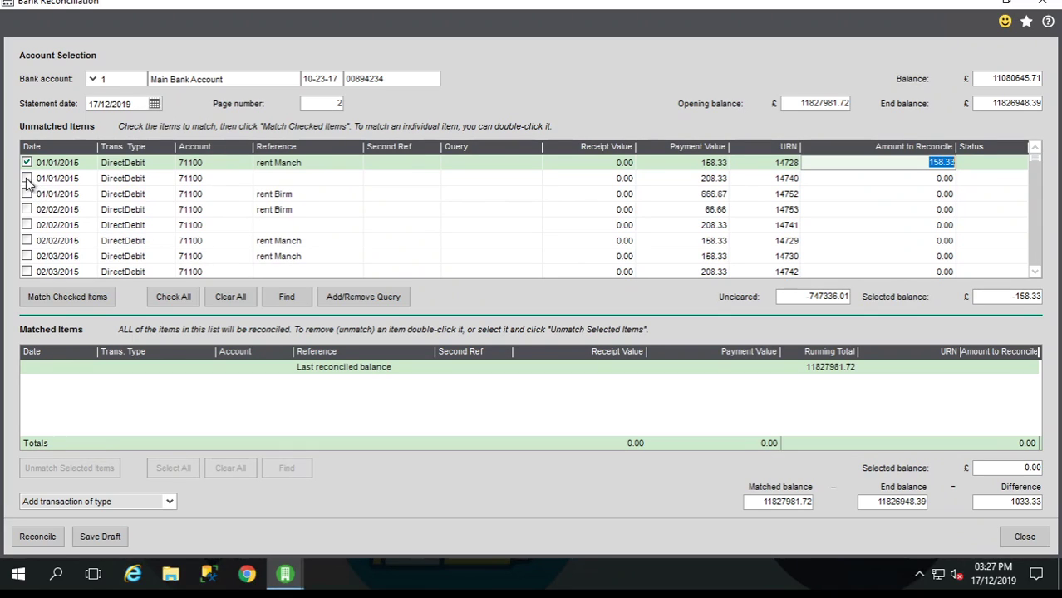
click(27, 178)
click(27, 209)
click(27, 225)
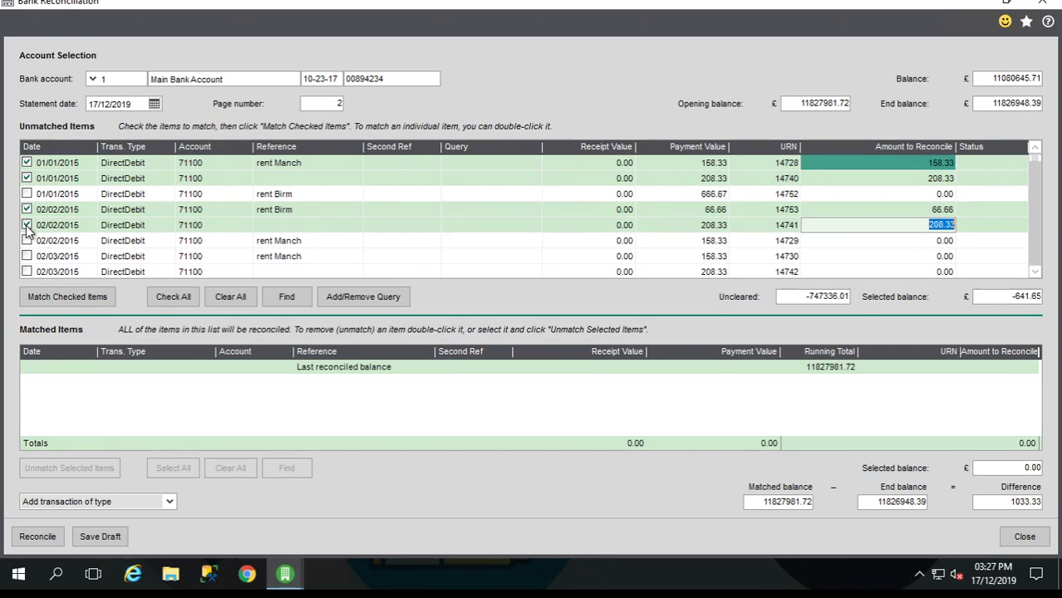
click(27, 178)
click(226, 298)
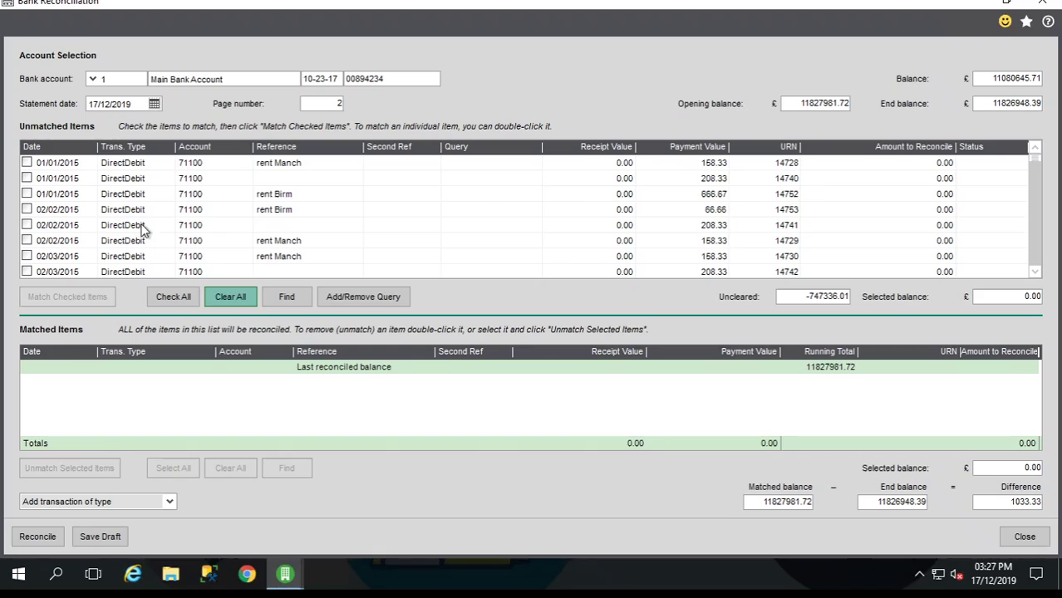
click(48, 165)
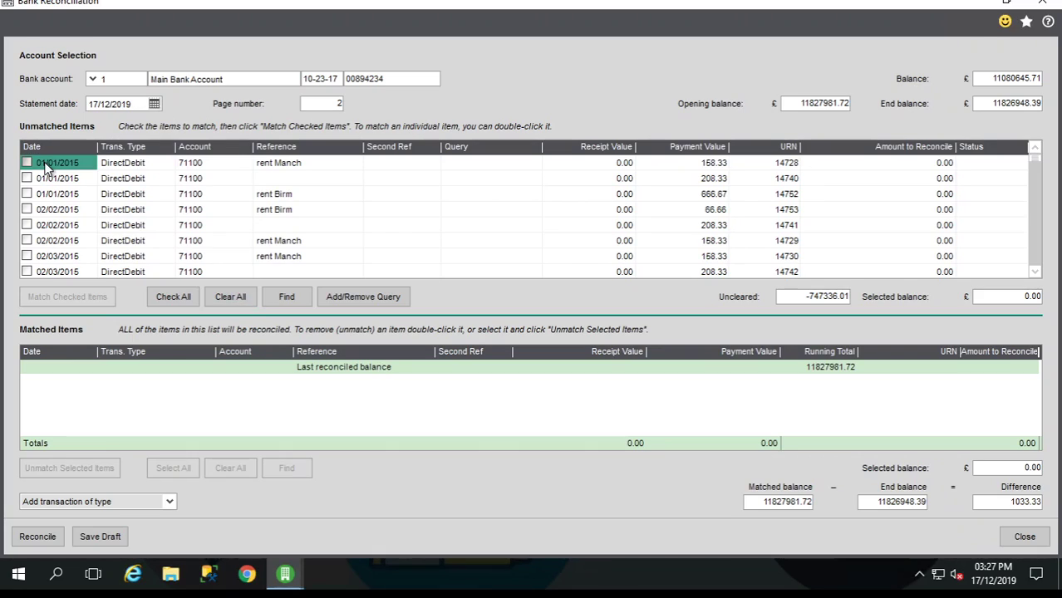
shift+click(72, 227)
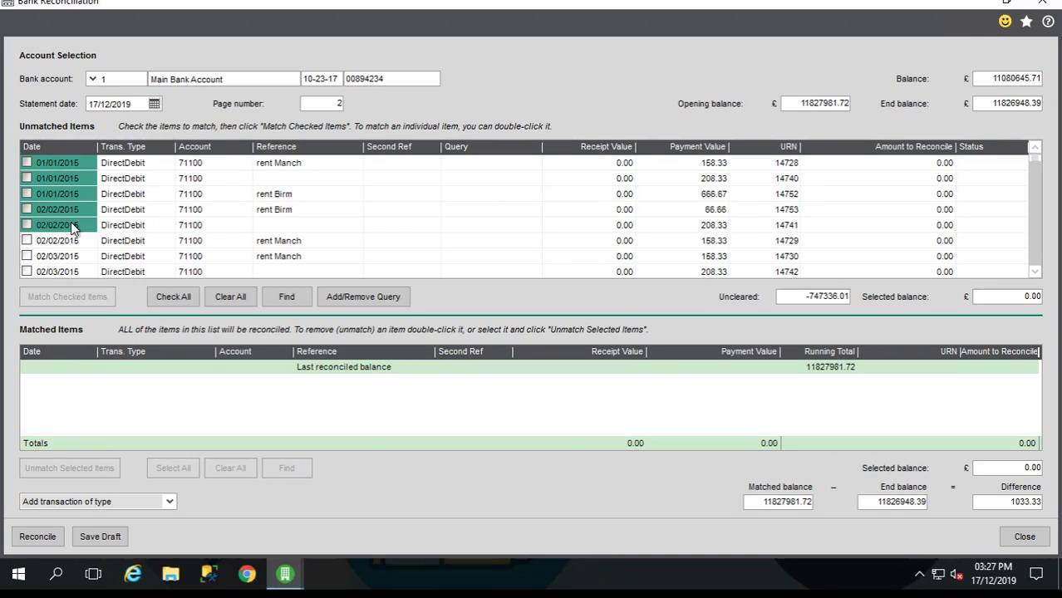
Check the 01/01/2015 rent Manch and rent Birm items together with the 02/02/2015 rent Birm and 208.33 direct debits.
click(64, 165)
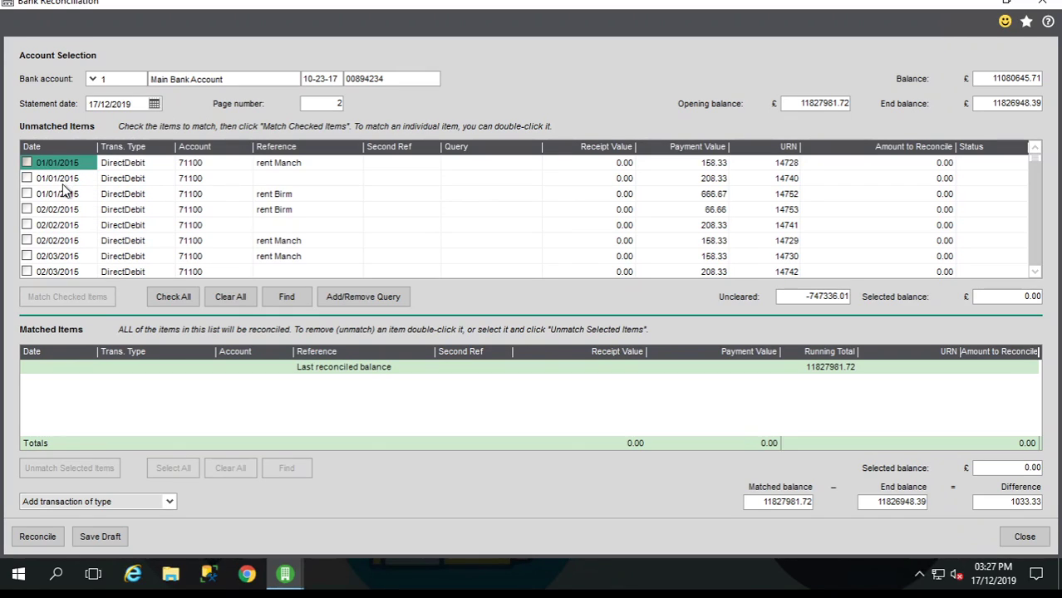
ctrl+click(67, 194)
ctrl+click(79, 212)
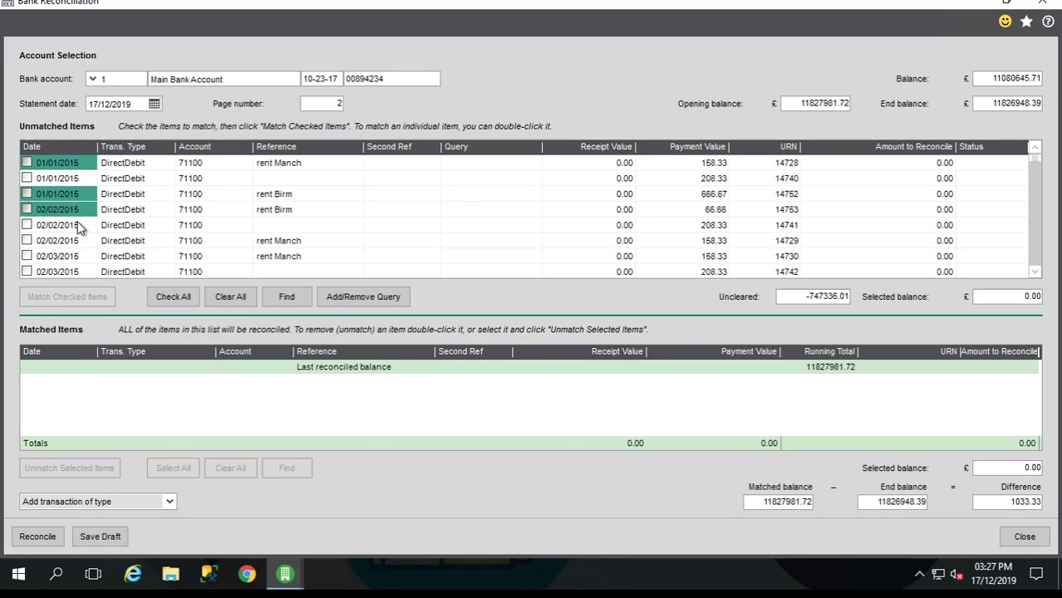
ctrl+click(81, 226)
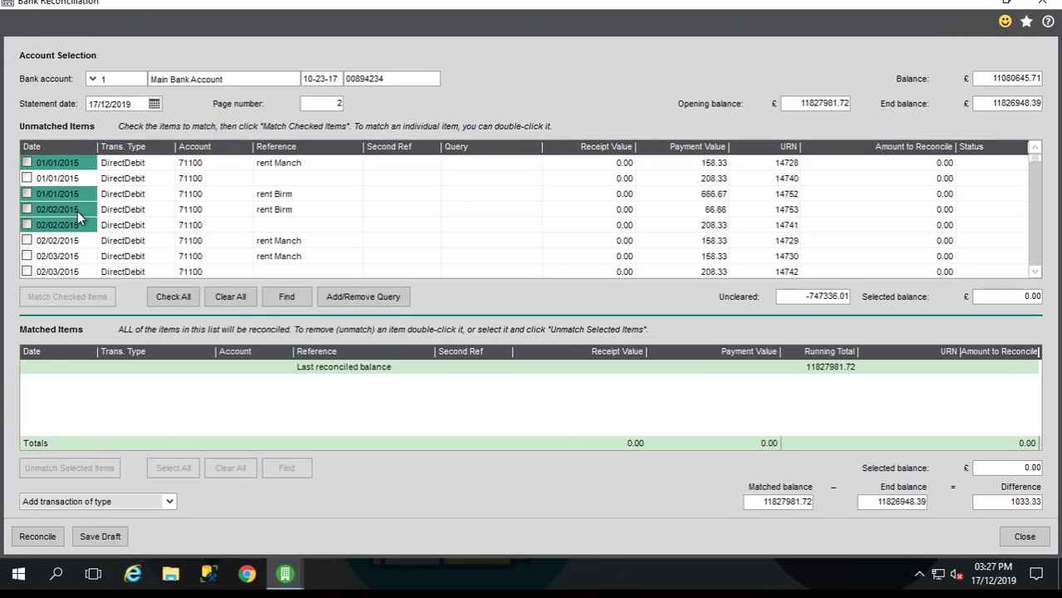
click(27, 209)
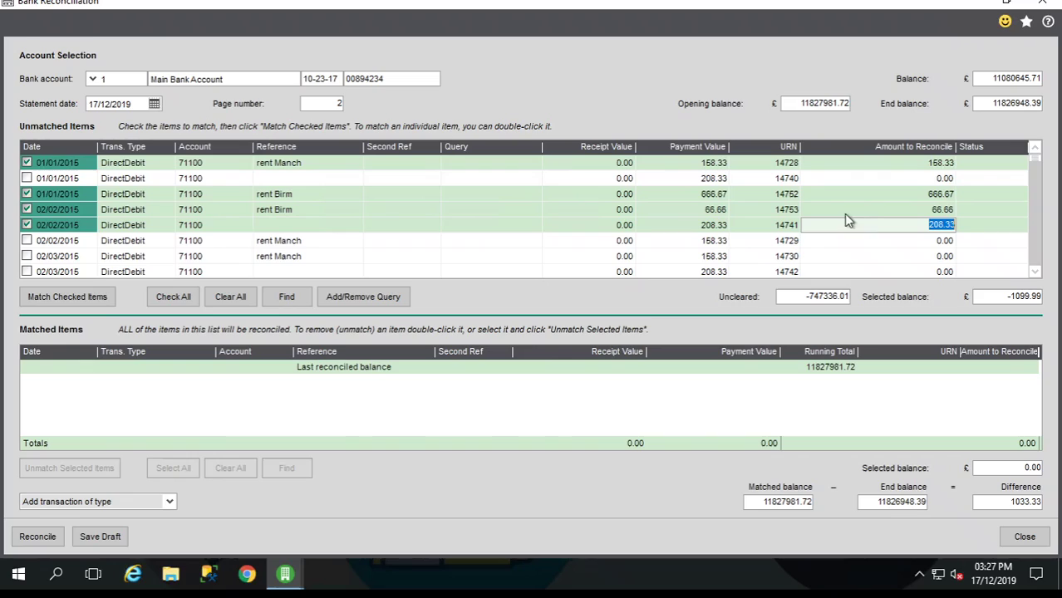
Set the amount to reconcile for the 02/02/2015 direct debit of 208.33 to 200.00.
click(918, 226)
drag(918, 226, 961, 227)
text(200)
key(Tab)
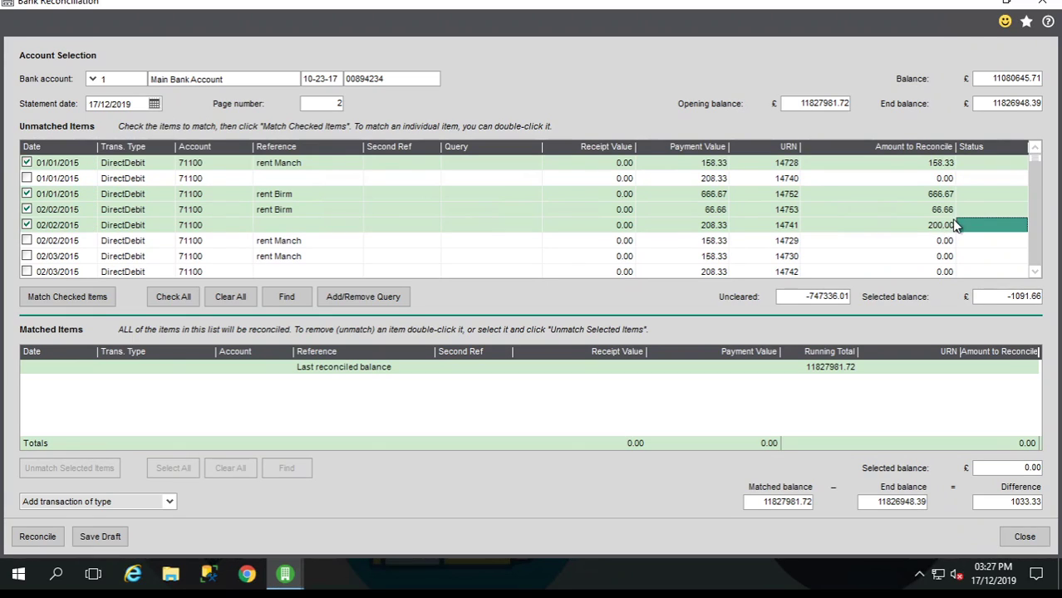
Replace the checked 02/02/2015 direct debit of 208.33 with the 01/01/2015 one, and match the checked items.
click(26, 225)
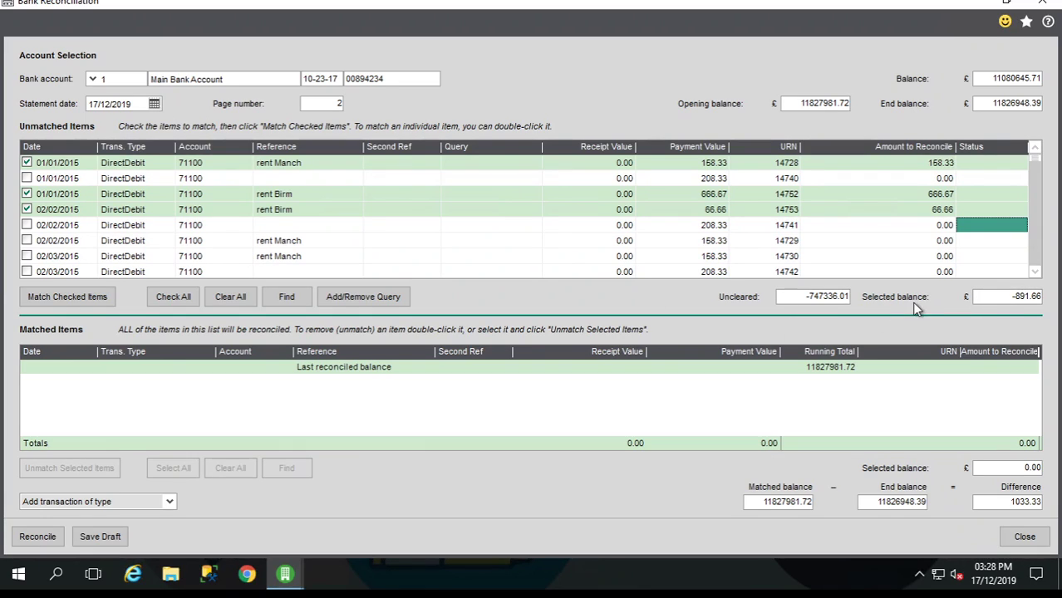
click(1008, 297)
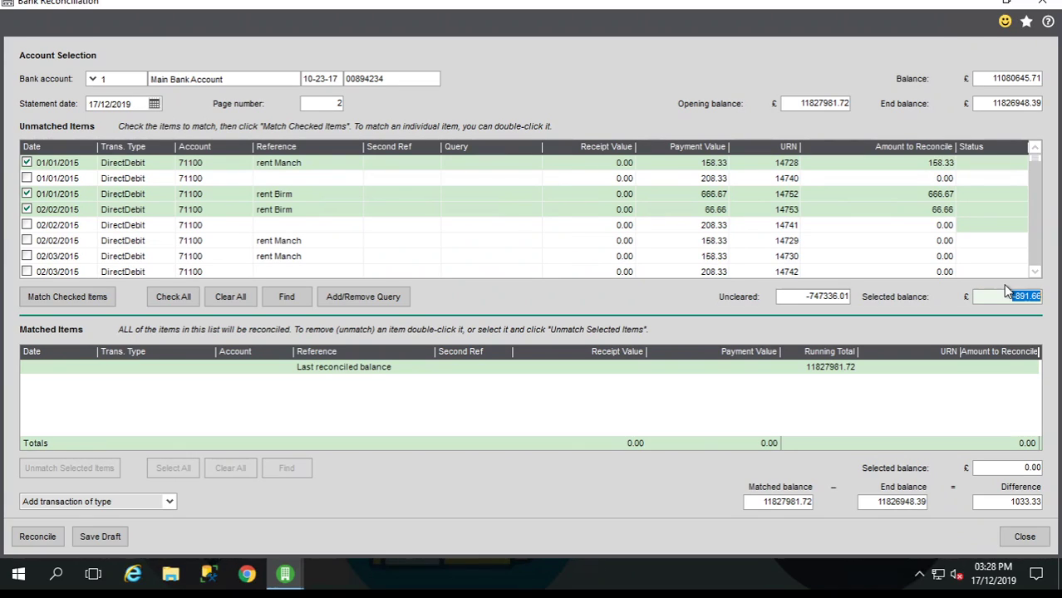
click(26, 177)
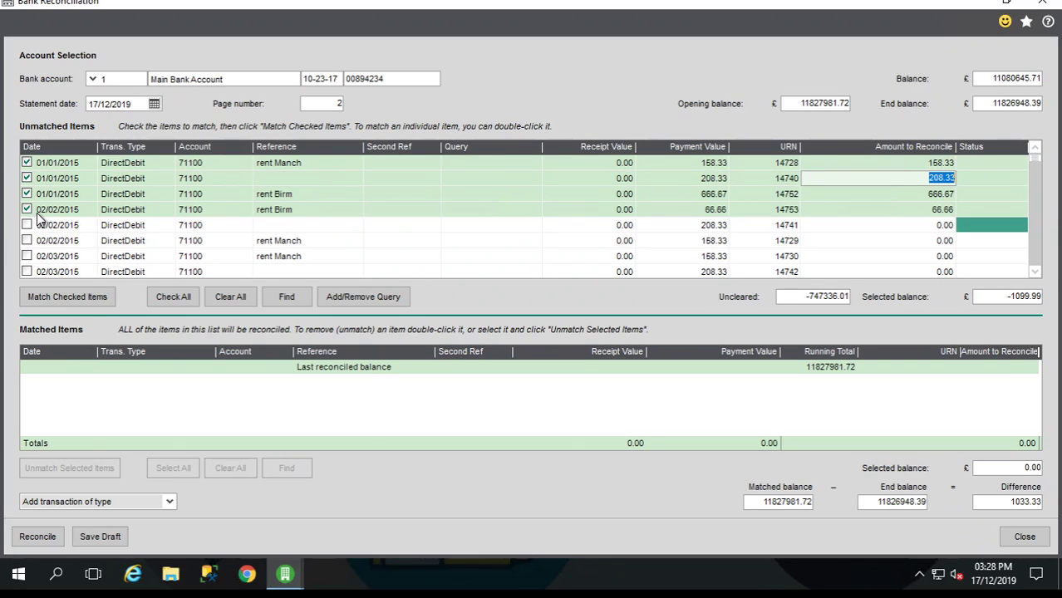
click(84, 295)
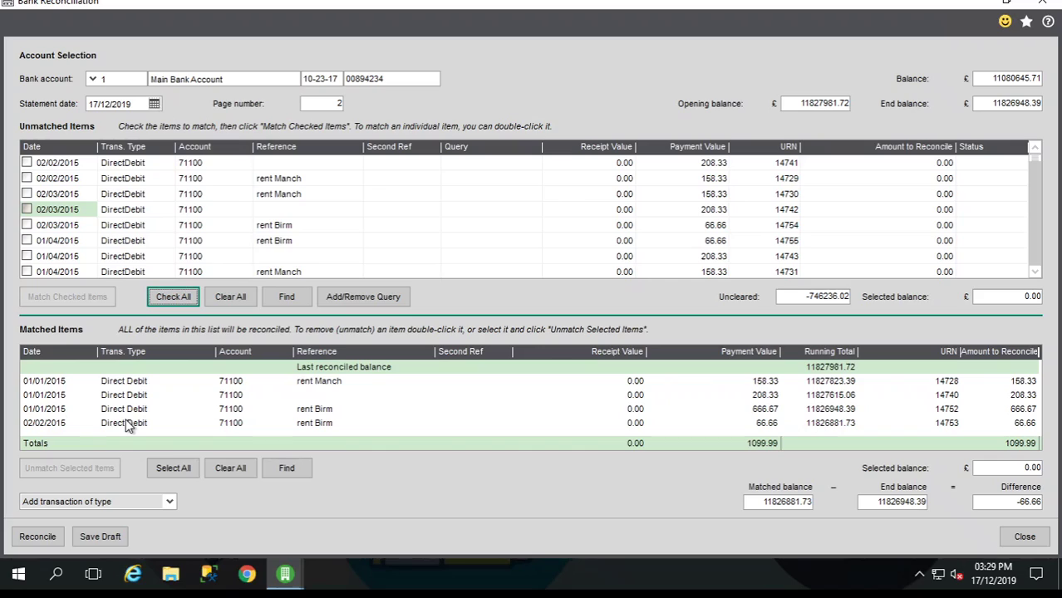
Unmatch the 02/02/2015 rent Birm direct debit and view the transaction types that can be added.
click(121, 423)
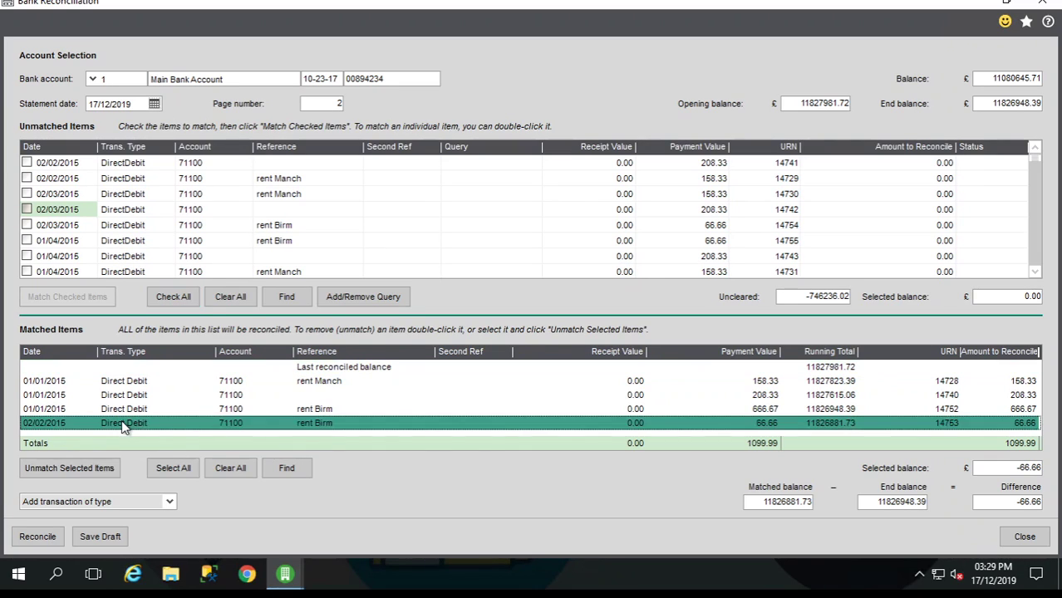
click(81, 470)
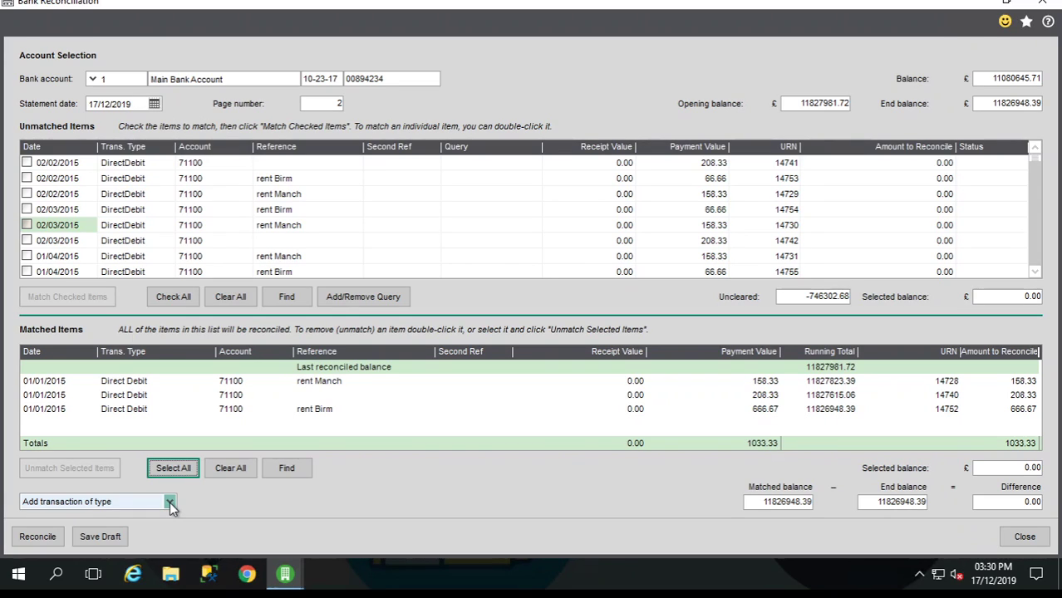
click(169, 502)
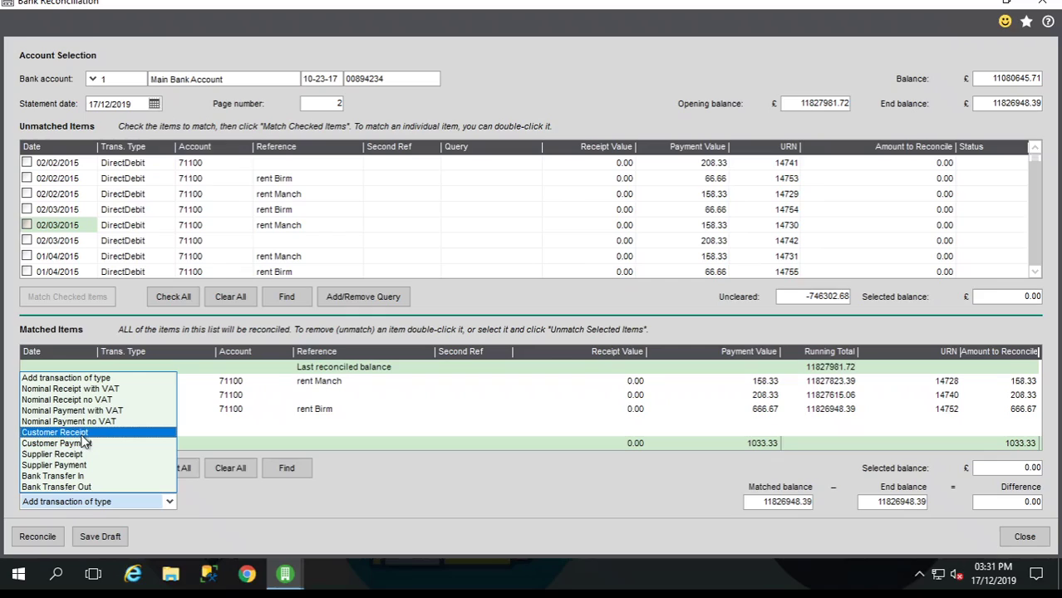
click(420, 482)
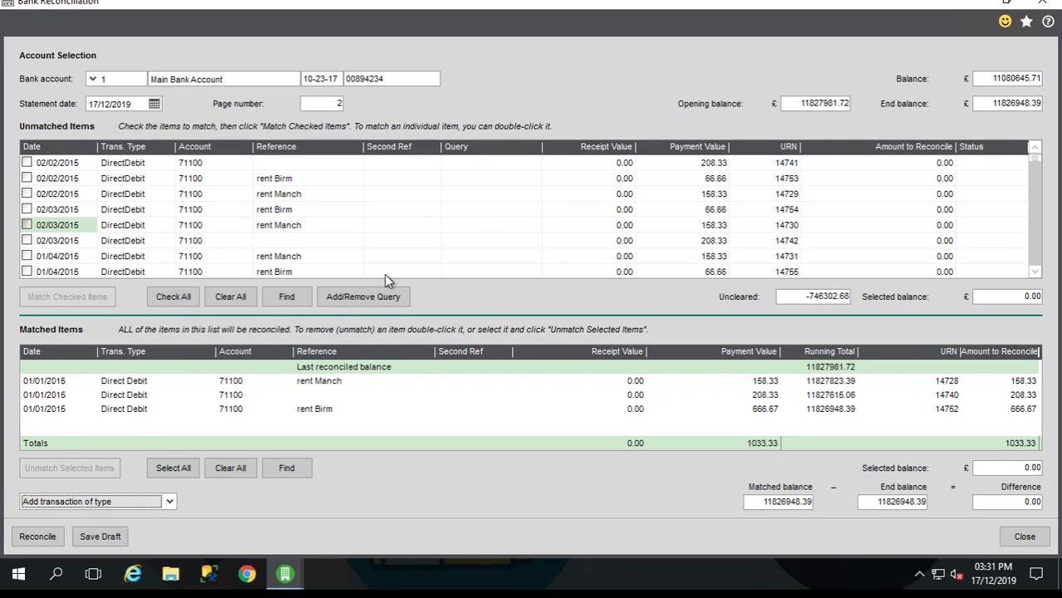
Add the query "What is this?" to the unmatched 02/03/2015 rent Birm direct debit.
click(482, 212)
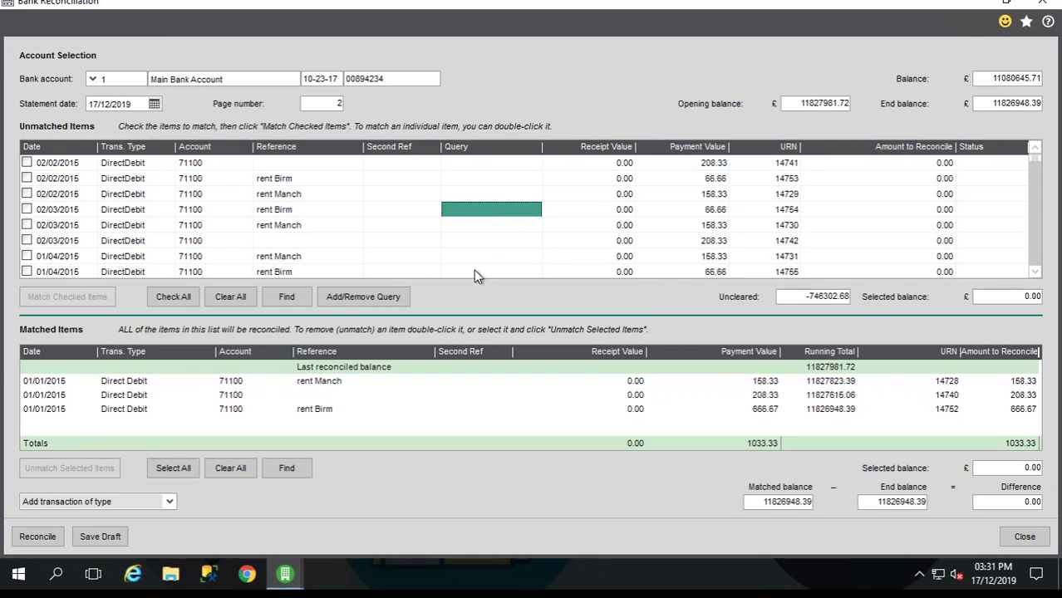
click(361, 297)
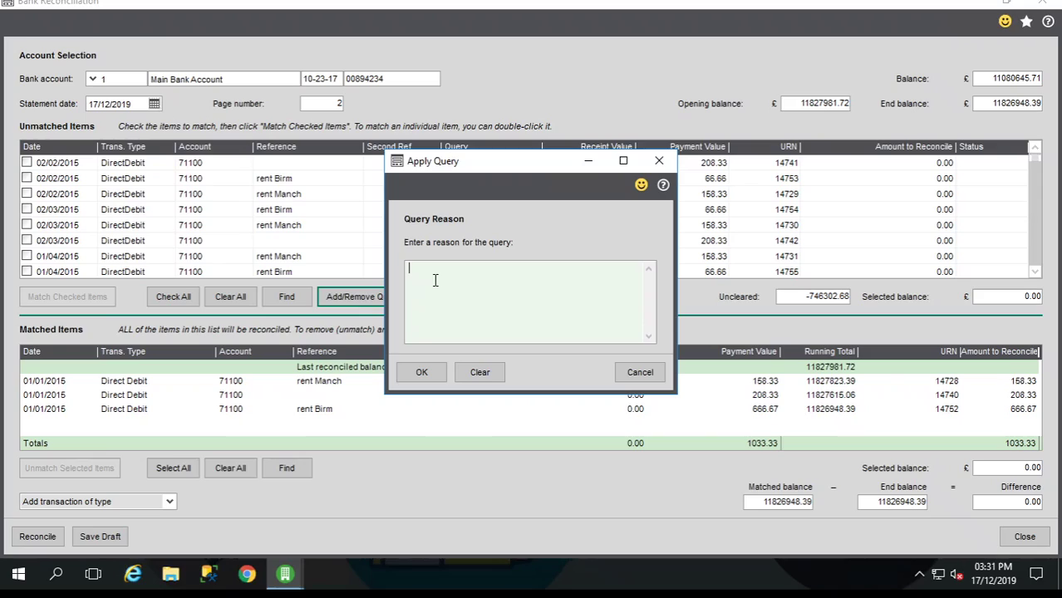
text(H)
key(BackSpace)
text(What is t)
text(?)
click(422, 373)
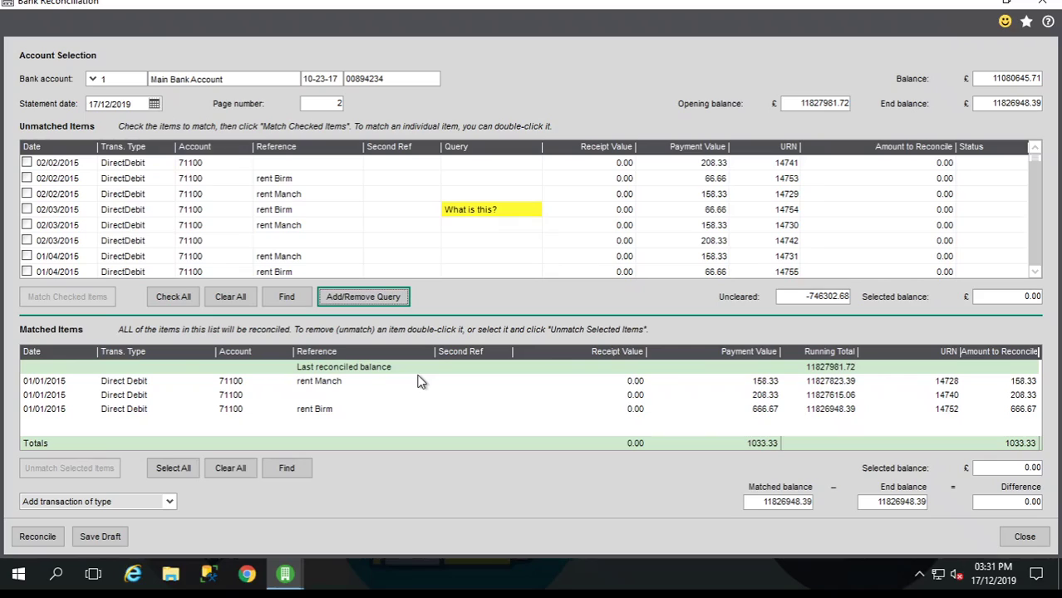
Clear the query reason from the 02/03/2015 rent Birm direct debit.
click(494, 211)
click(373, 300)
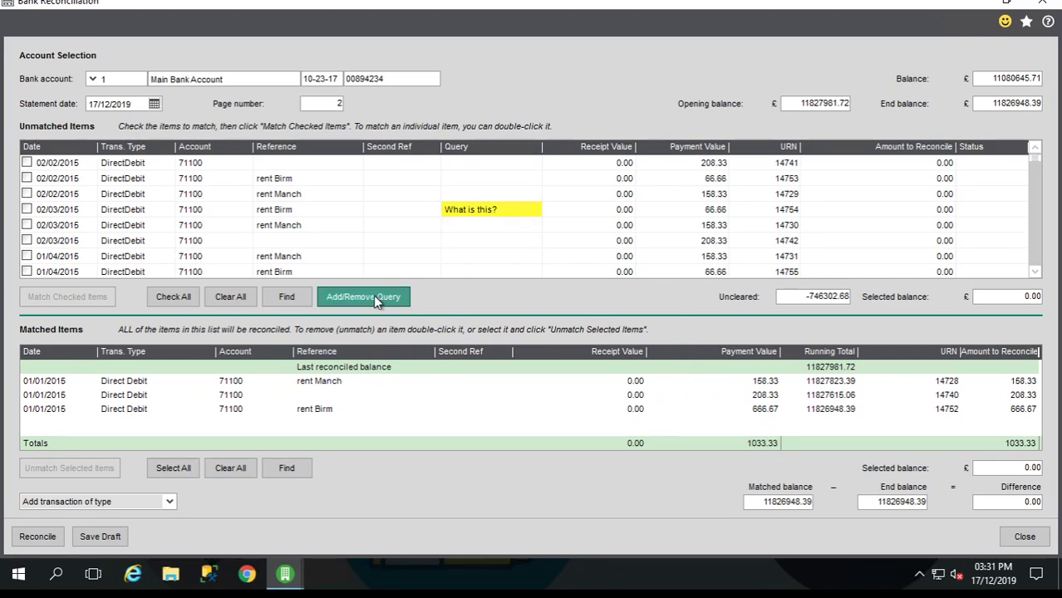
click(487, 378)
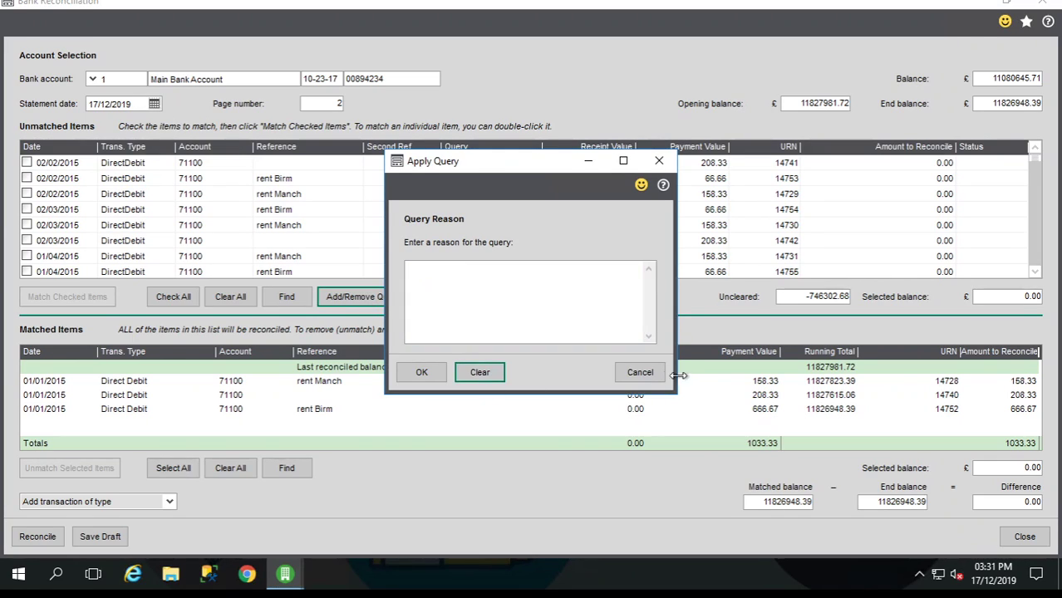
click(415, 374)
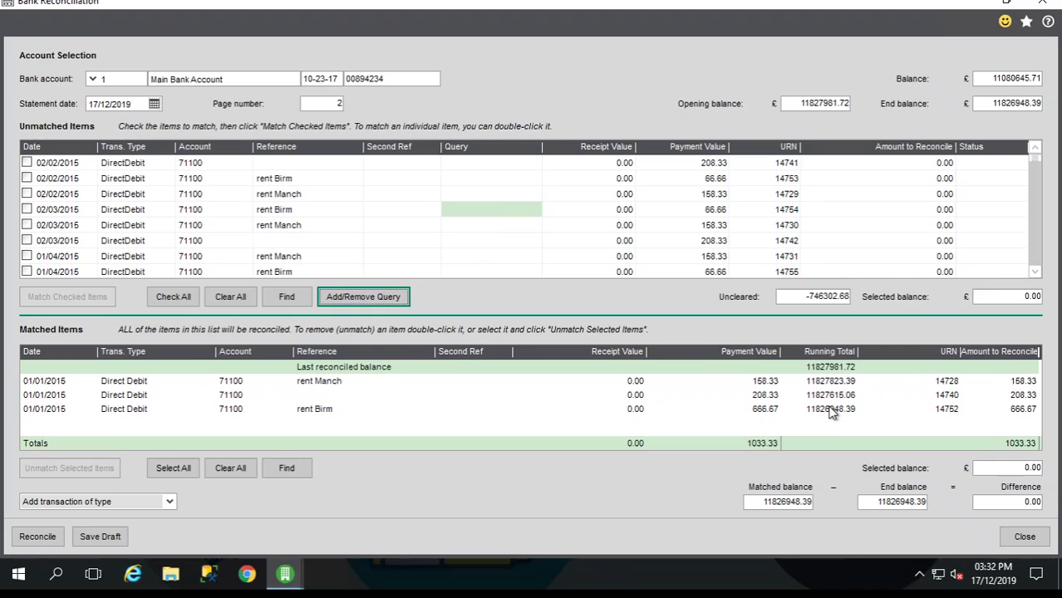
Reconcile the matched items and review the unreconciled and reconciled Cash Book Reconciliation reports.
click(37, 537)
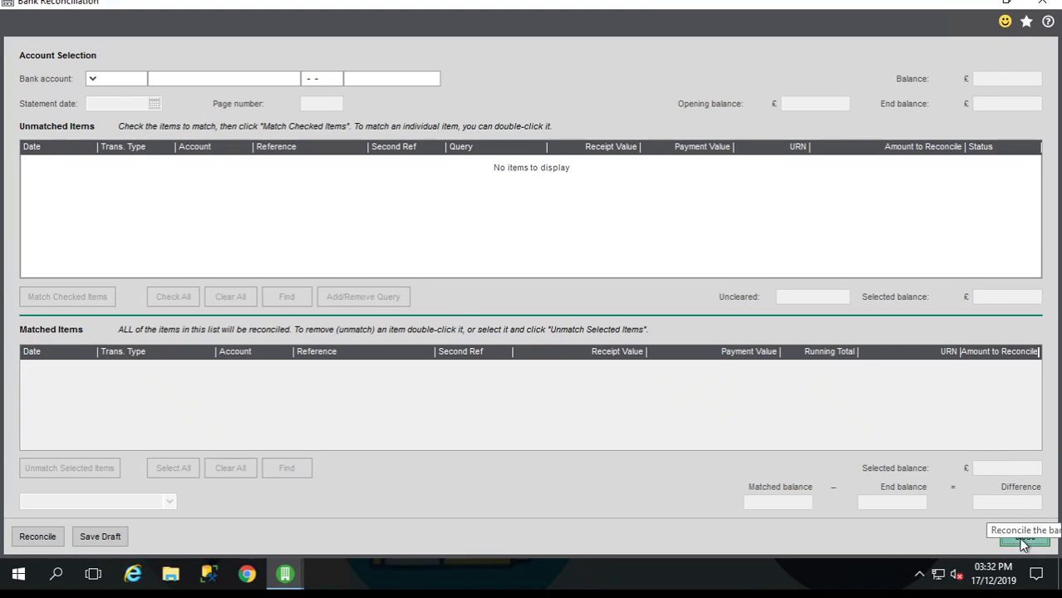
click(1022, 536)
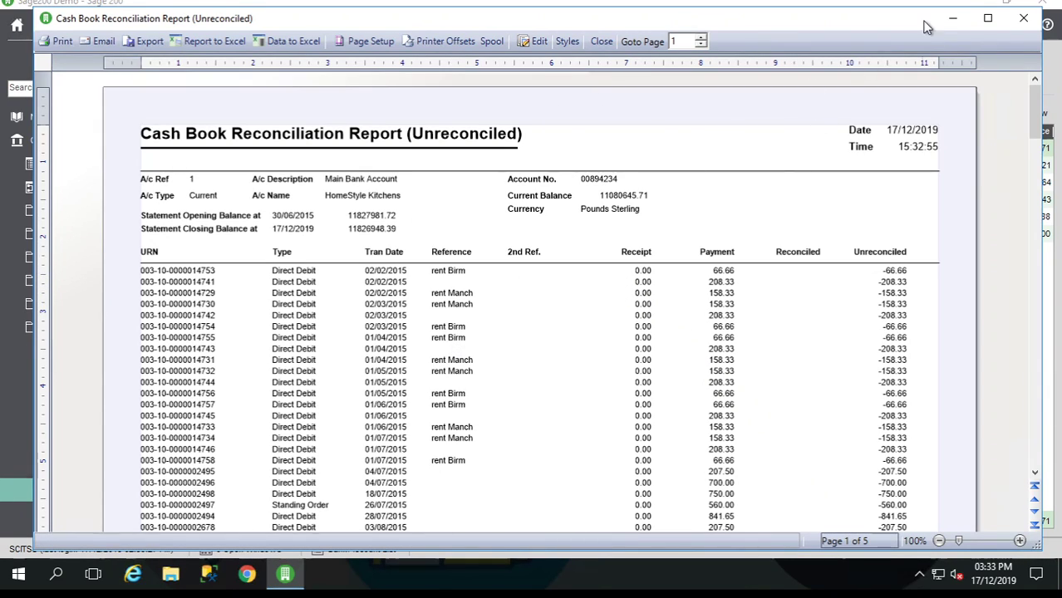
click(953, 19)
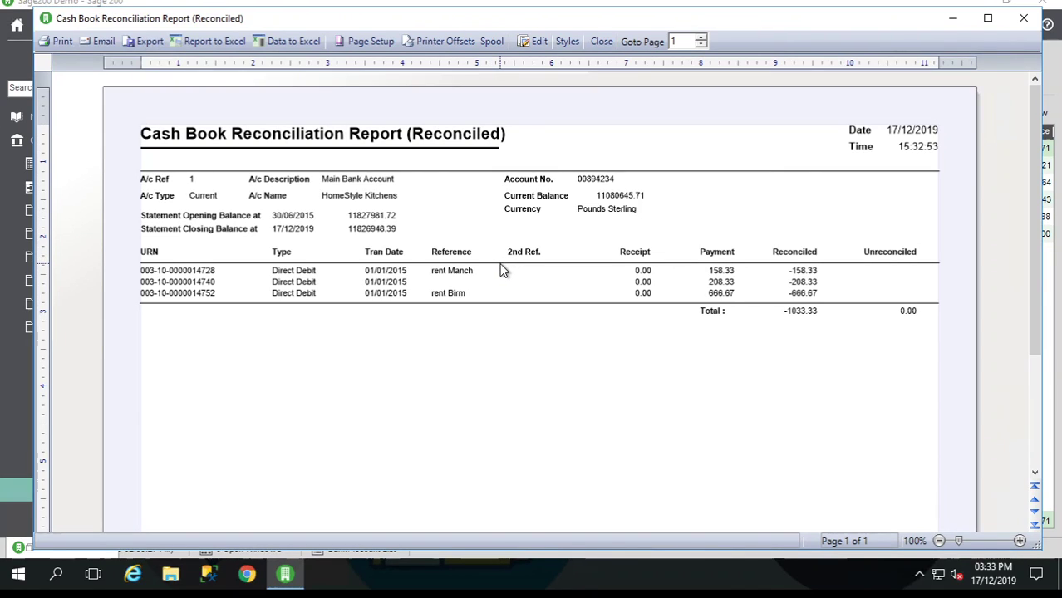
click(1022, 16)
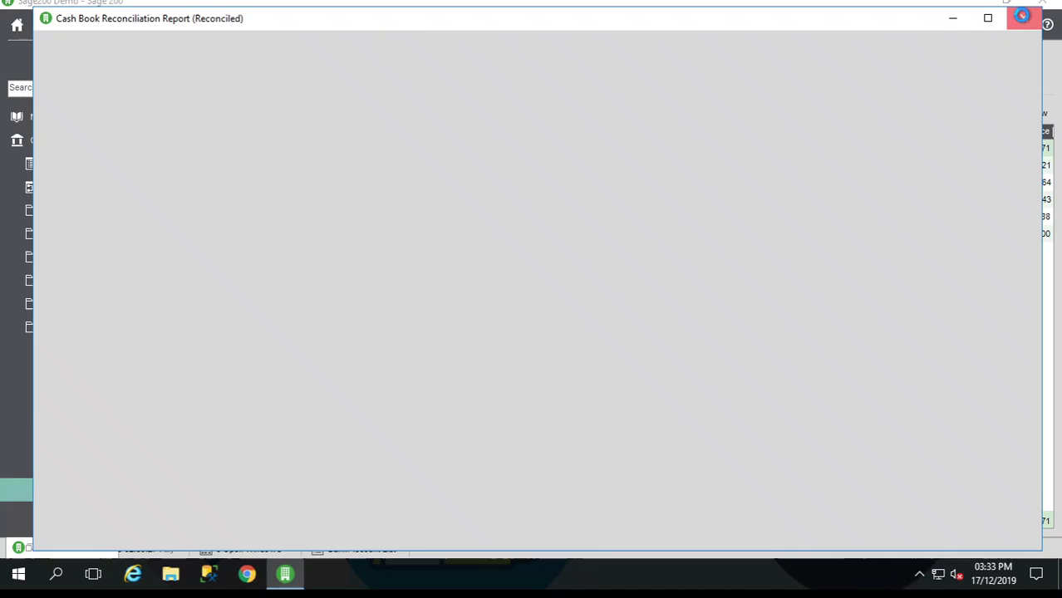